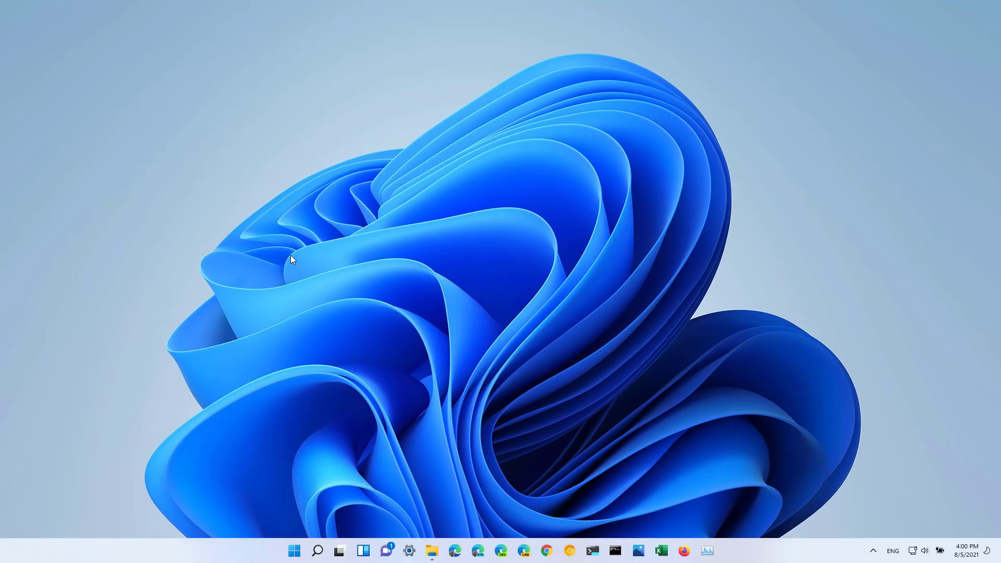
# Look over the Add widgets list, then remove the Family Safety widget from the widgets board
pyautogui.click(363, 551)
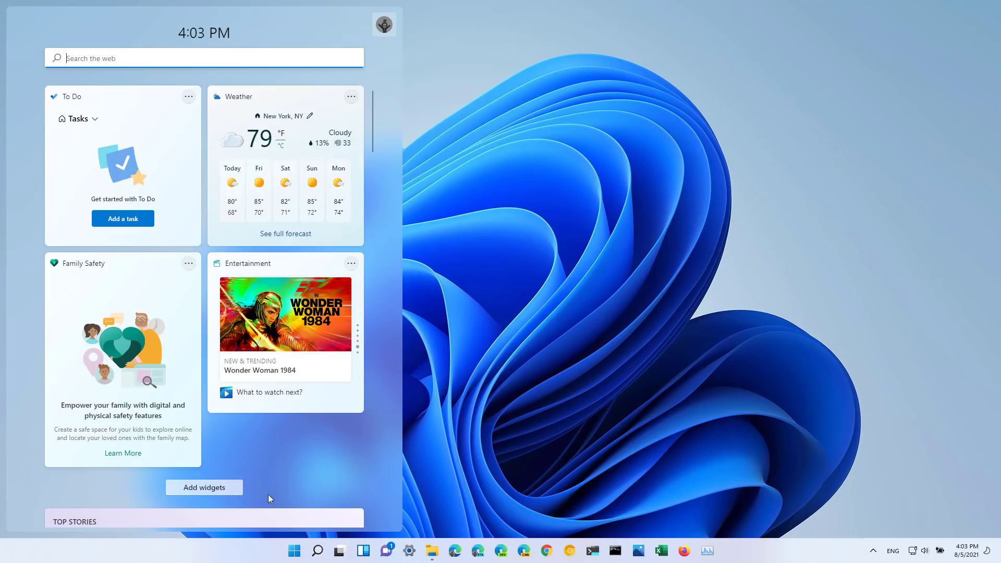
pyautogui.click(211, 493)
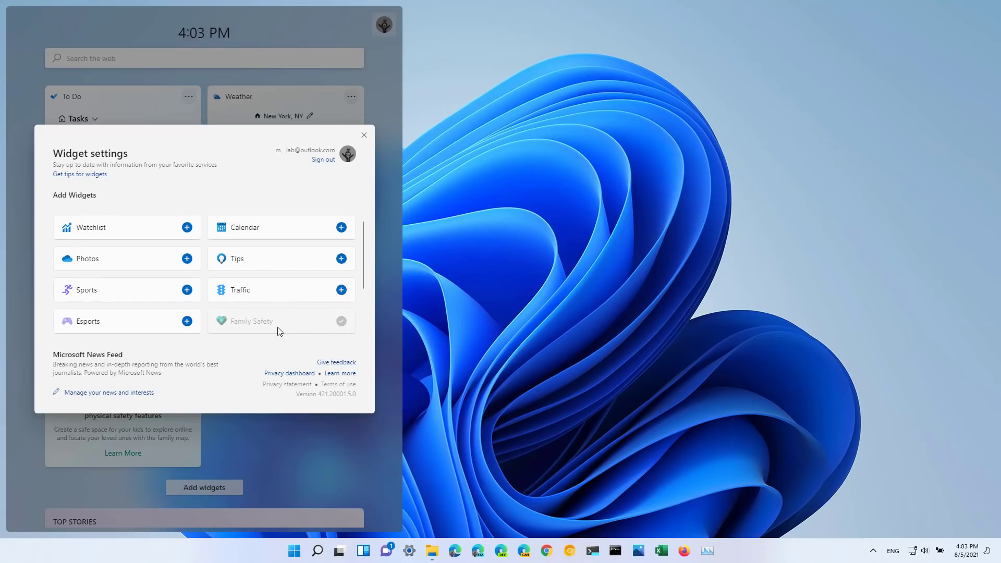
pyautogui.click(364, 136)
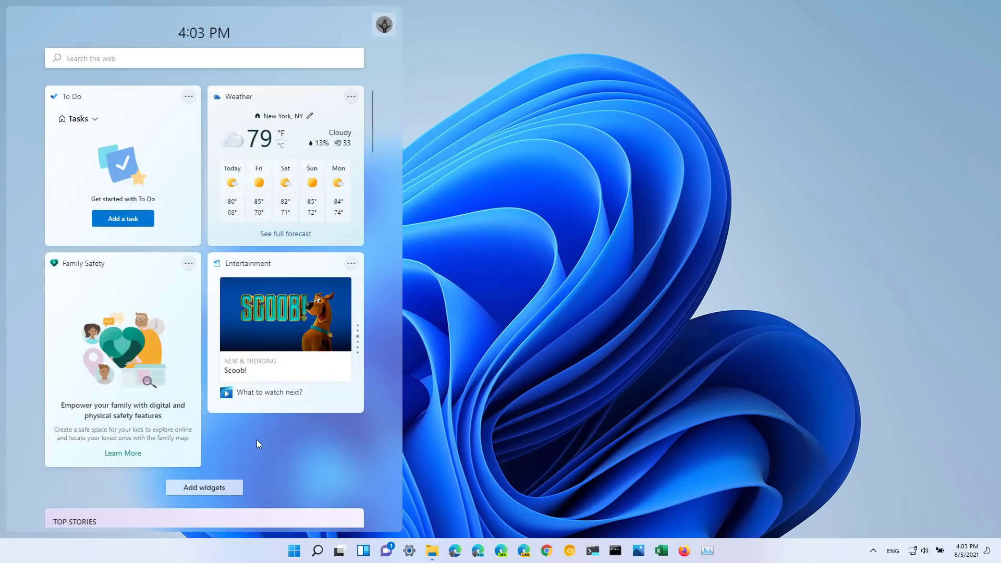
pyautogui.click(189, 264)
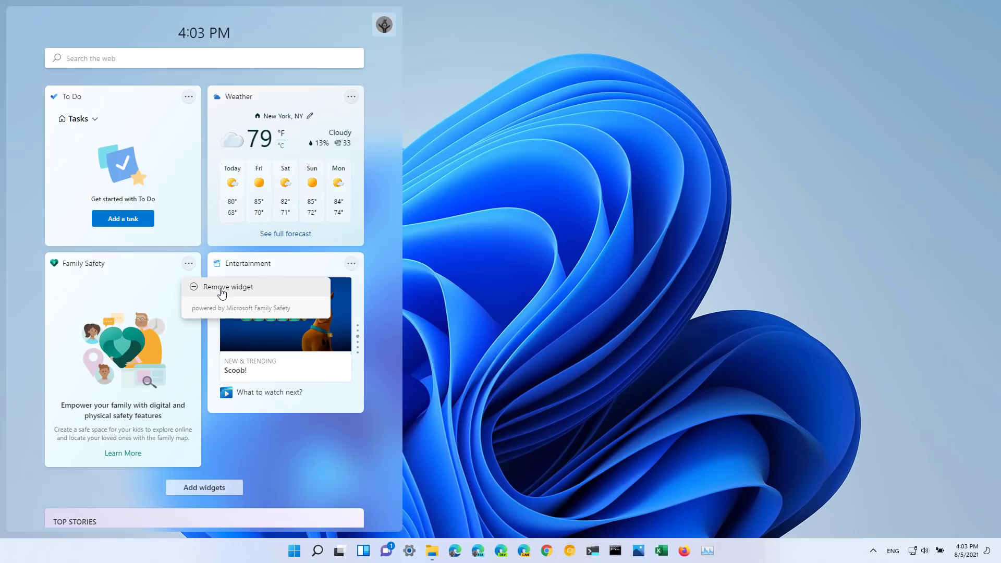
pyautogui.click(221, 288)
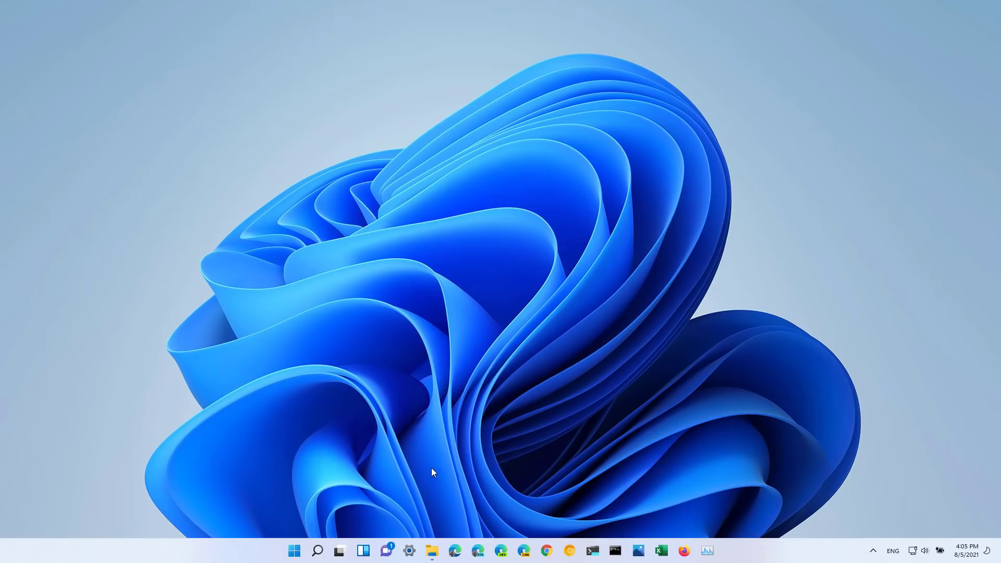
# Check the unread Chat notification on the taskbar
pyautogui.click(391, 550)
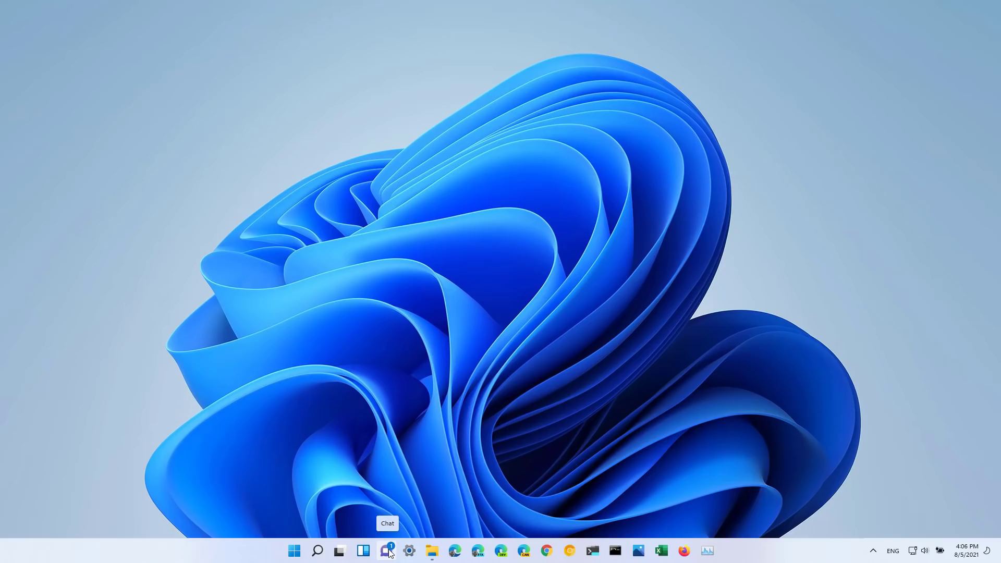
pyautogui.moveTo(440, 556)
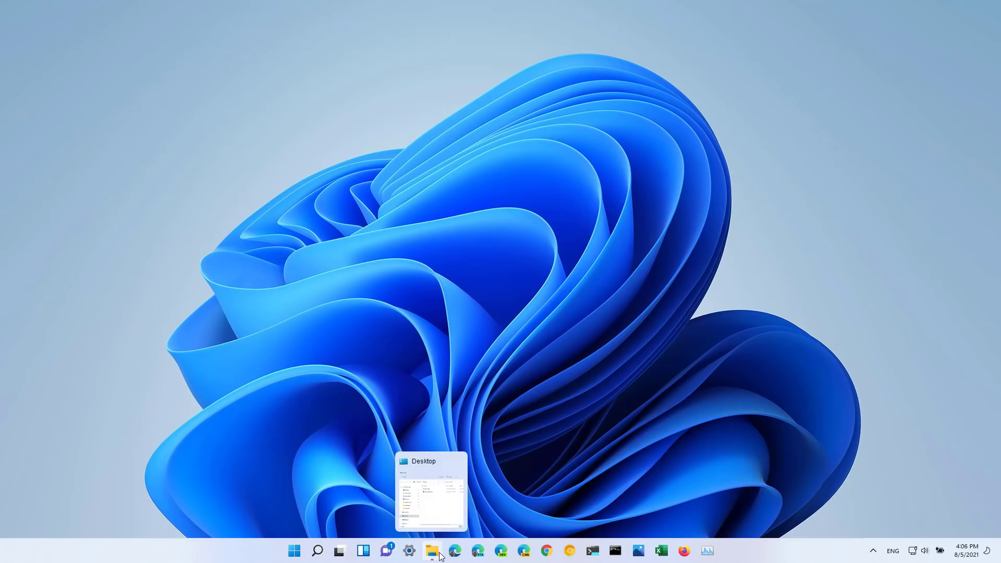
pyautogui.moveTo(459, 463)
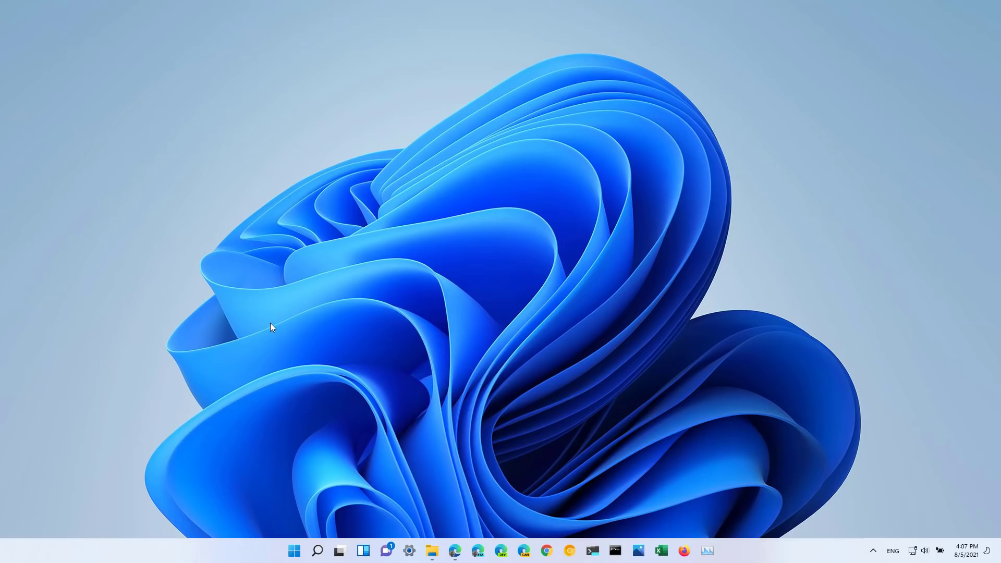
# Bring the Desktop folder window forward with Alt+Tab, then show all windows and virtual desktops
pyautogui.hotkey('alt', 'Tab')
pyautogui.click(271, 328)
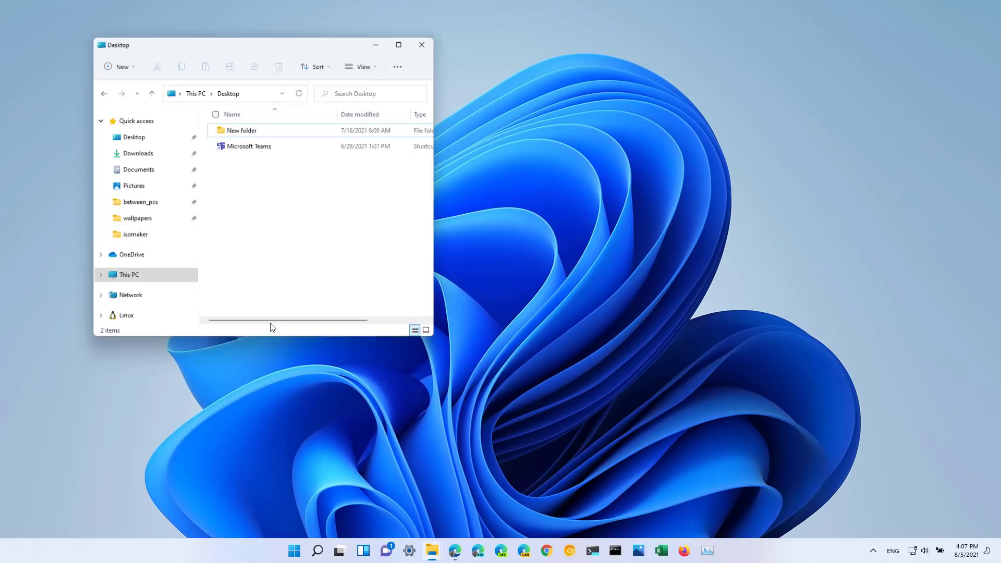
pyautogui.moveTo(340, 551)
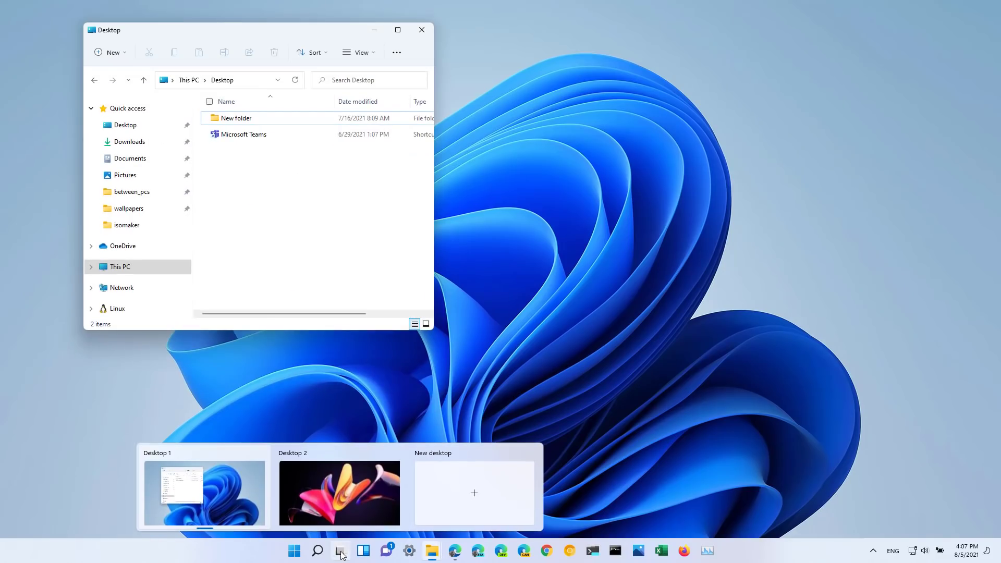
pyautogui.click(340, 552)
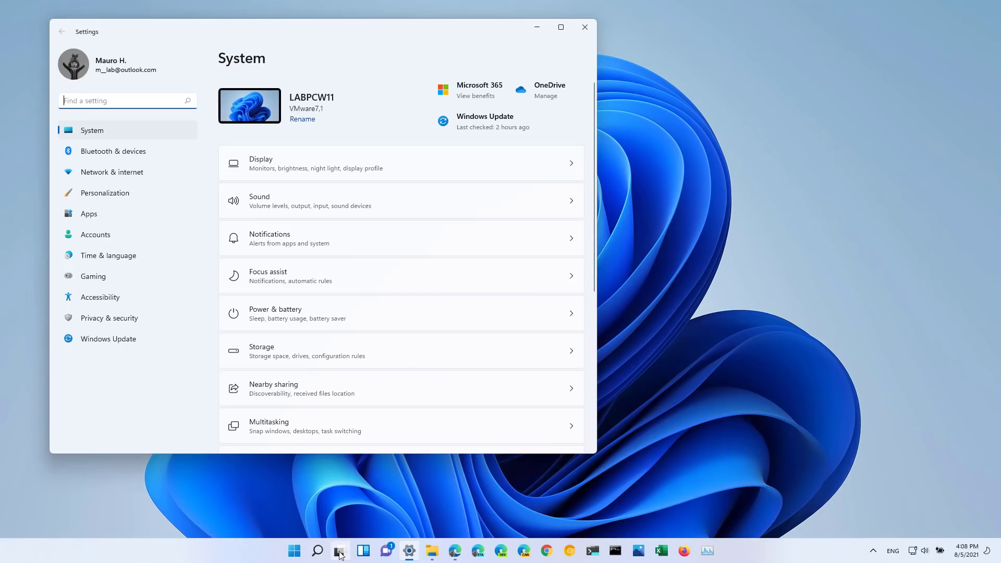
# Open Desktop 2's Choose background settings from Task View, then switch back to Desktop 1
pyautogui.click(339, 553)
pyautogui.moveTo(474, 506)
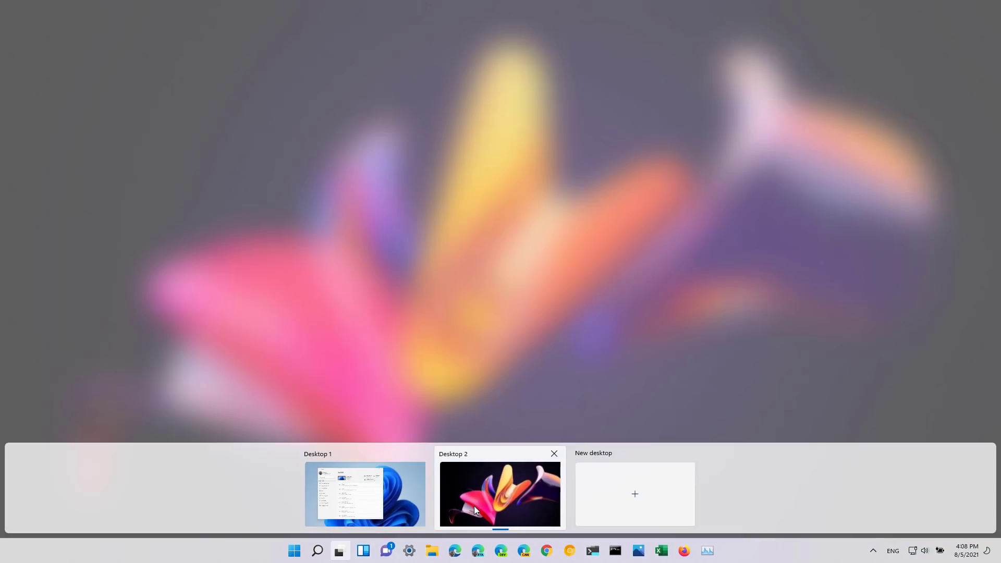
pyautogui.rightClick(473, 506)
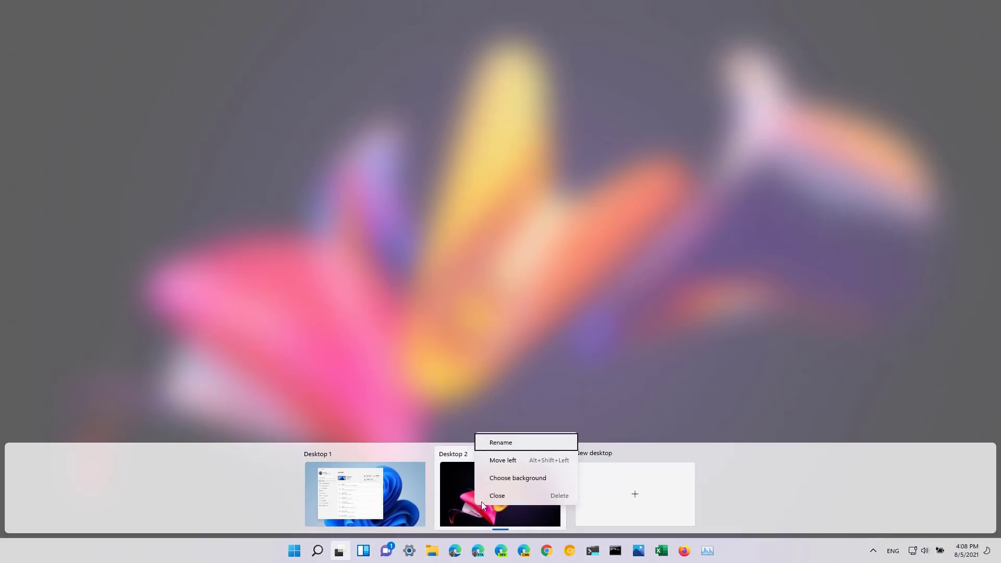
pyautogui.click(507, 480)
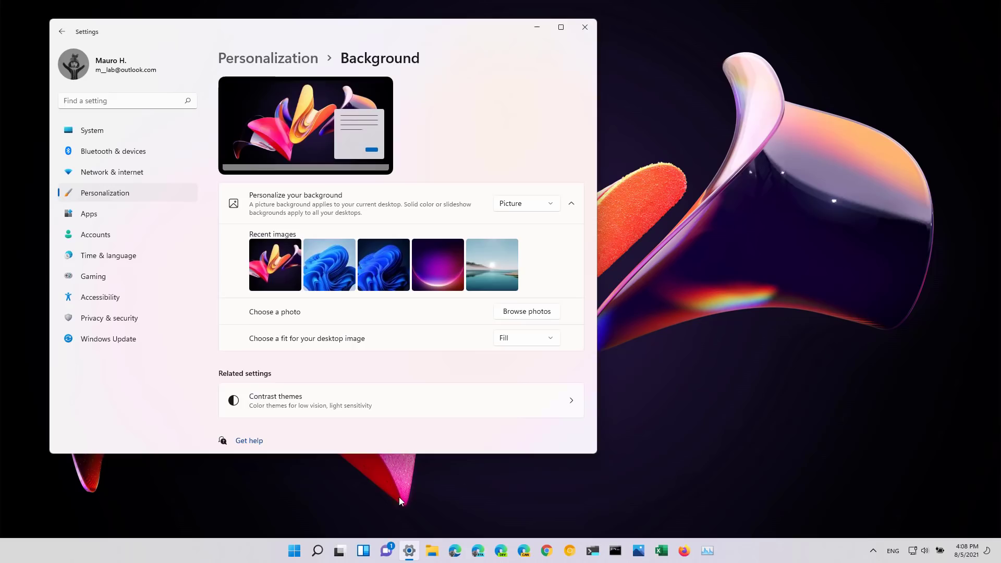
pyautogui.click(340, 551)
pyautogui.click(371, 499)
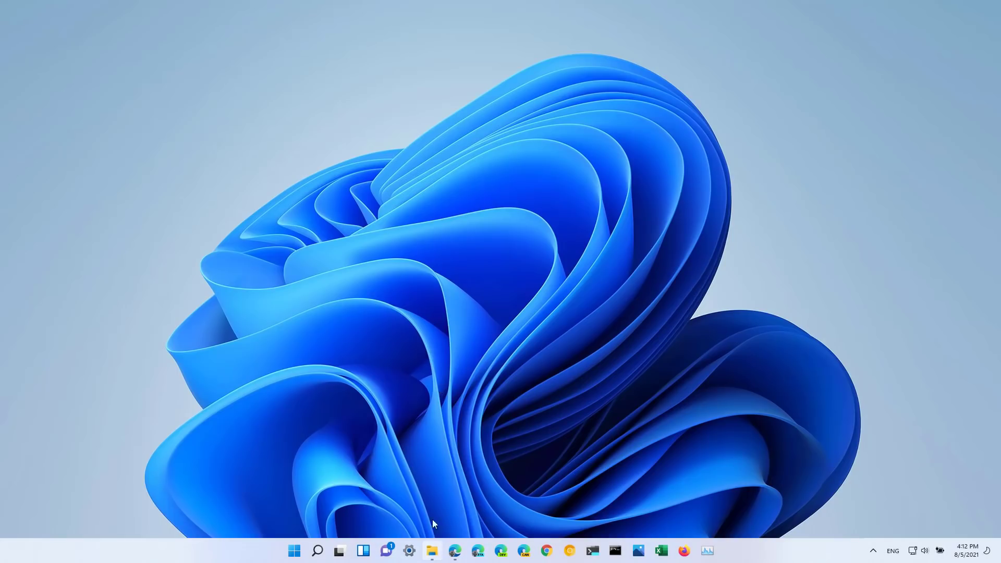
# Copy the Microsoft Teams shortcut's path in the Desktop folder and show the New item types list
pyautogui.click(432, 551)
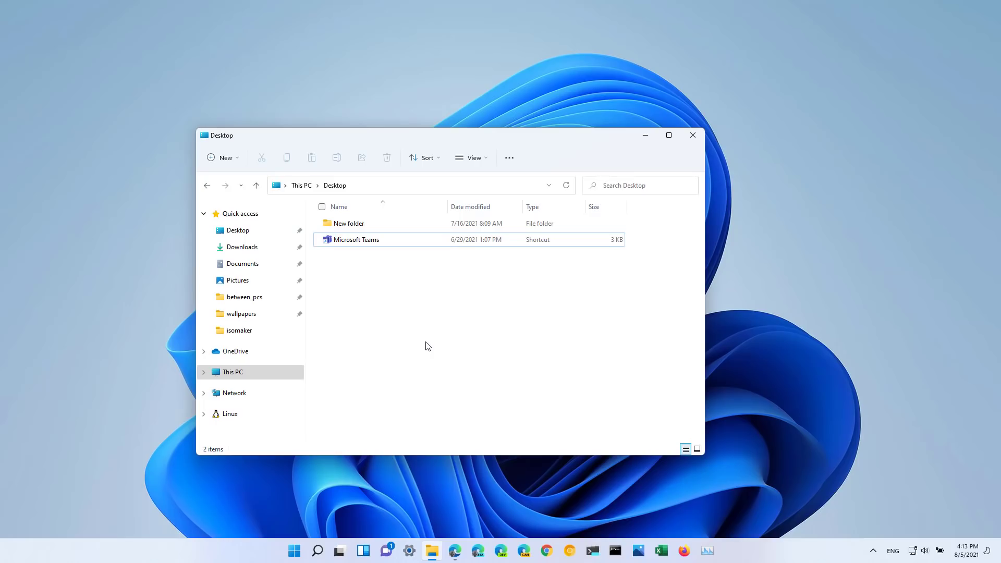
pyautogui.click(368, 240)
pyautogui.rightClick(367, 241)
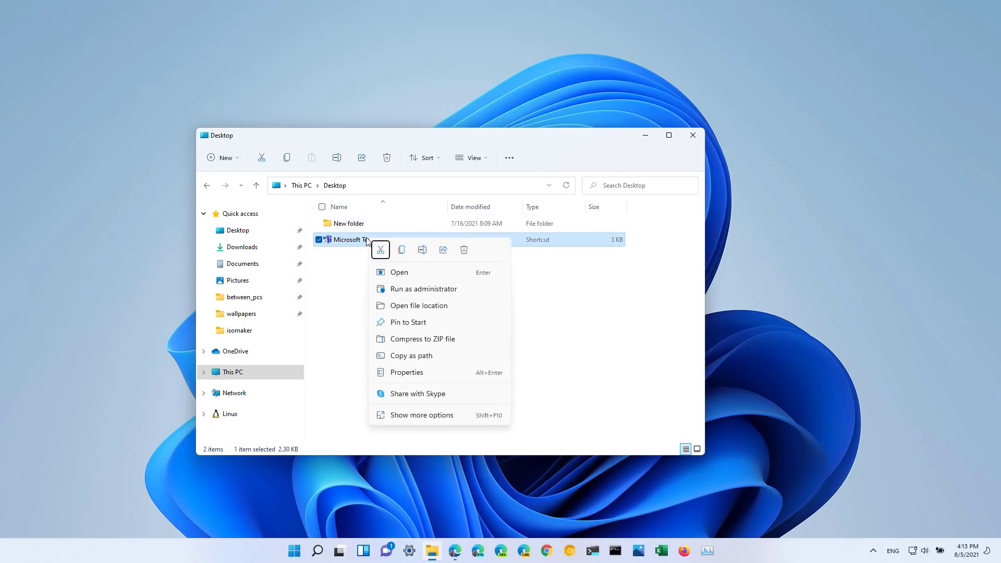
pyautogui.click(454, 350)
pyautogui.click(232, 159)
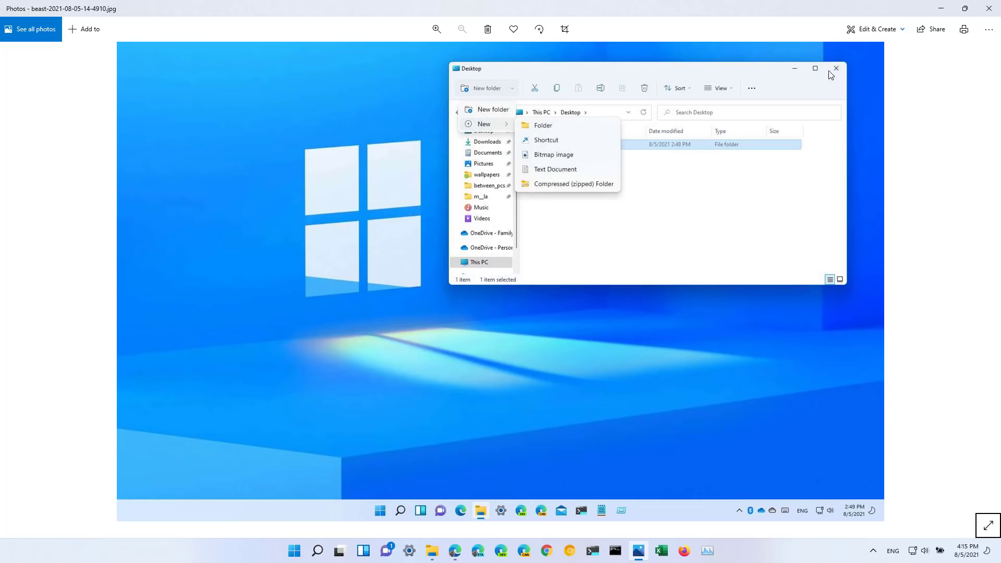
# Minimize the photo viewer and browse the Store's Gaming section to the Roblox page
pyautogui.click(941, 8)
pyautogui.press('super')
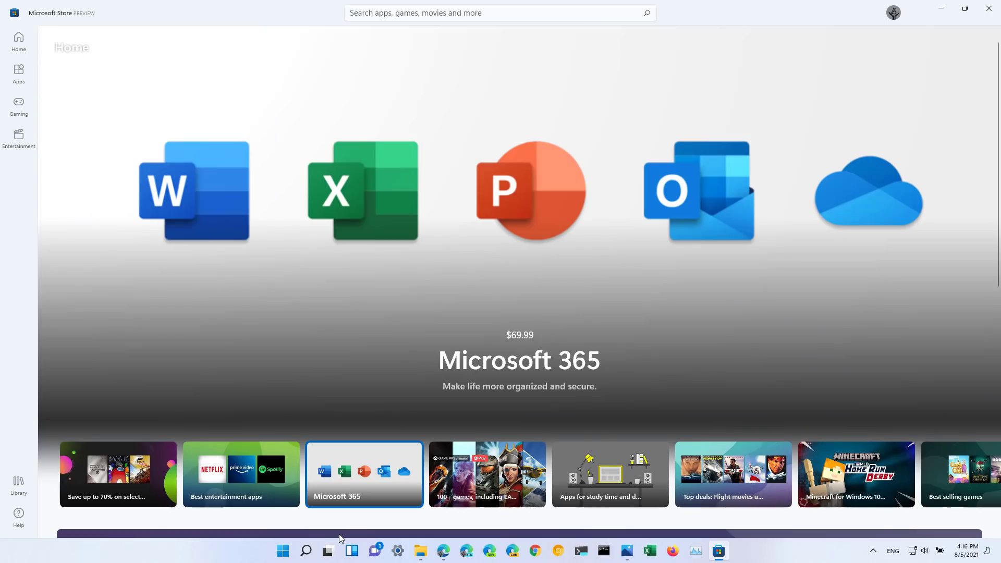
pyautogui.click(35, 107)
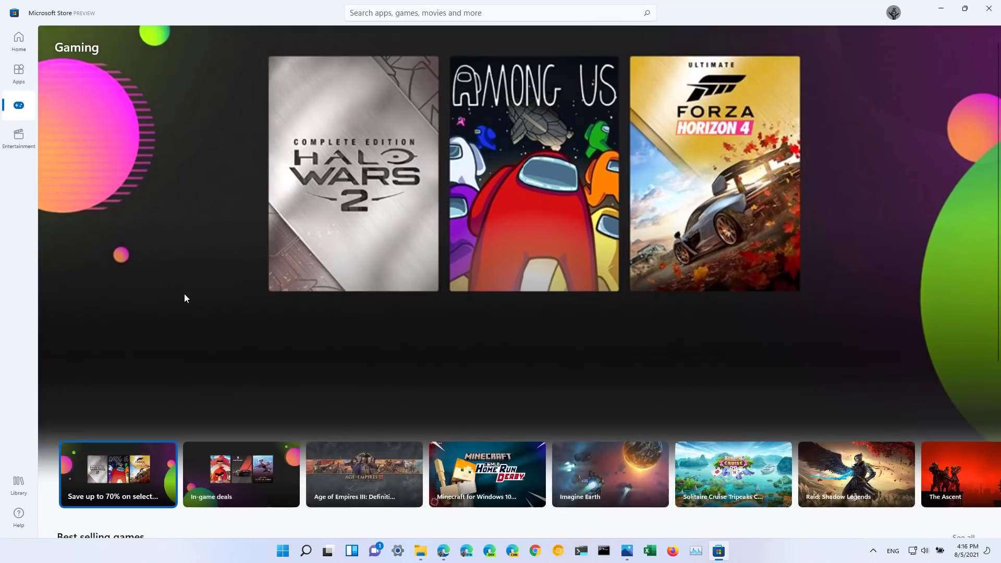
pyautogui.scroll(-5, 154, 355)
pyautogui.click(155, 354)
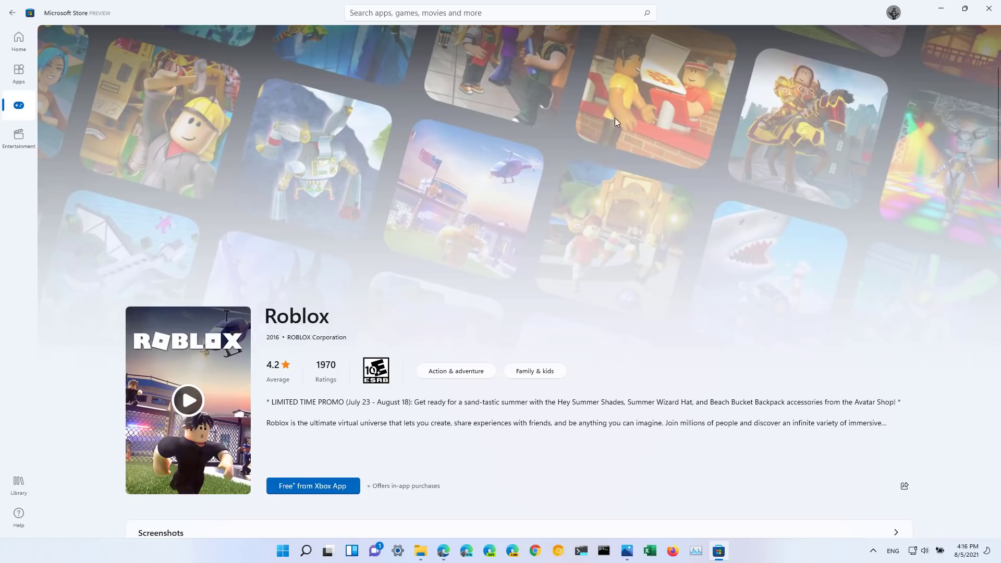
# Search the Store for 'remote desktop' and open Microsoft Remote Desktop's Rate and review form
pyautogui.click(401, 18)
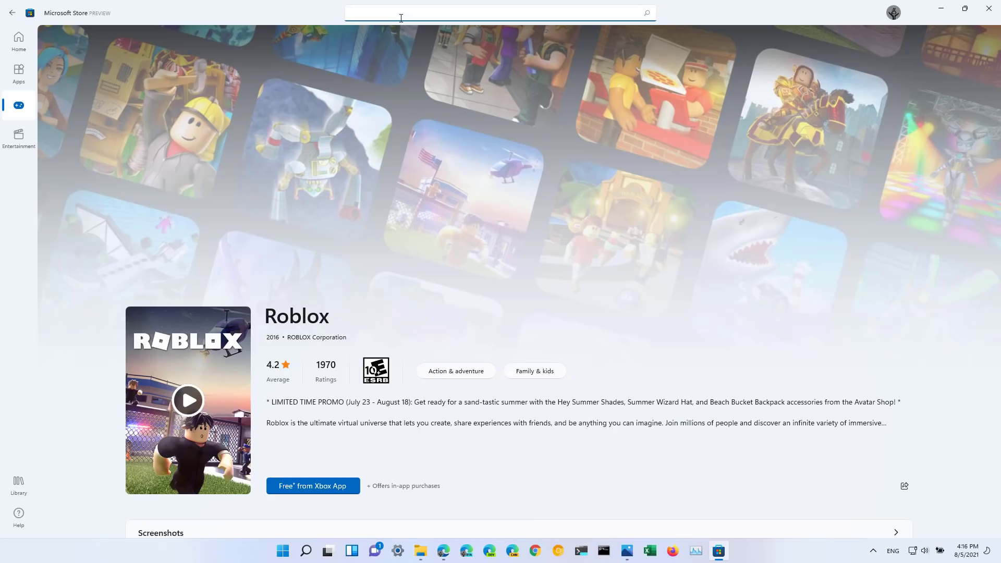
pyautogui.write('remote desktop')
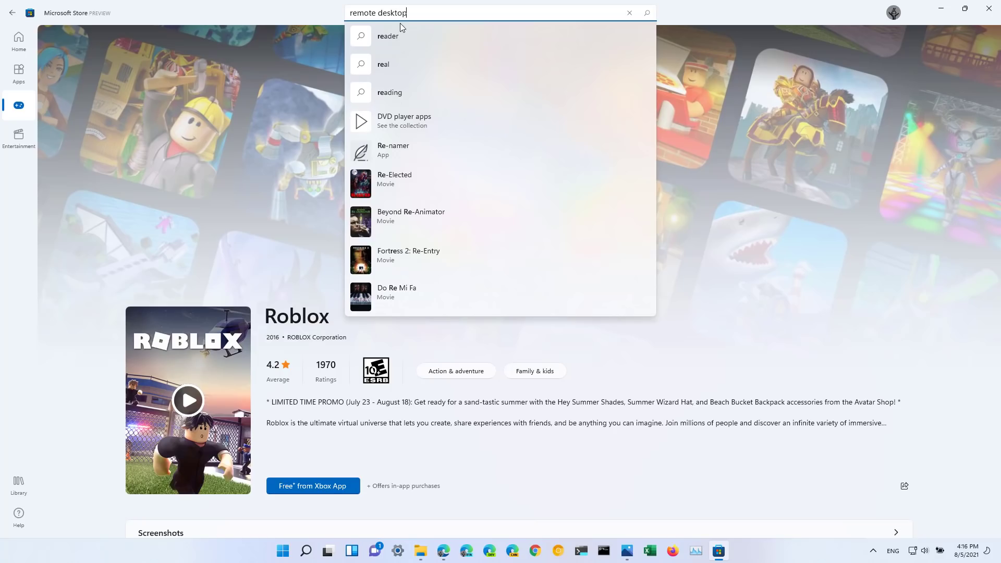
pyautogui.click(406, 65)
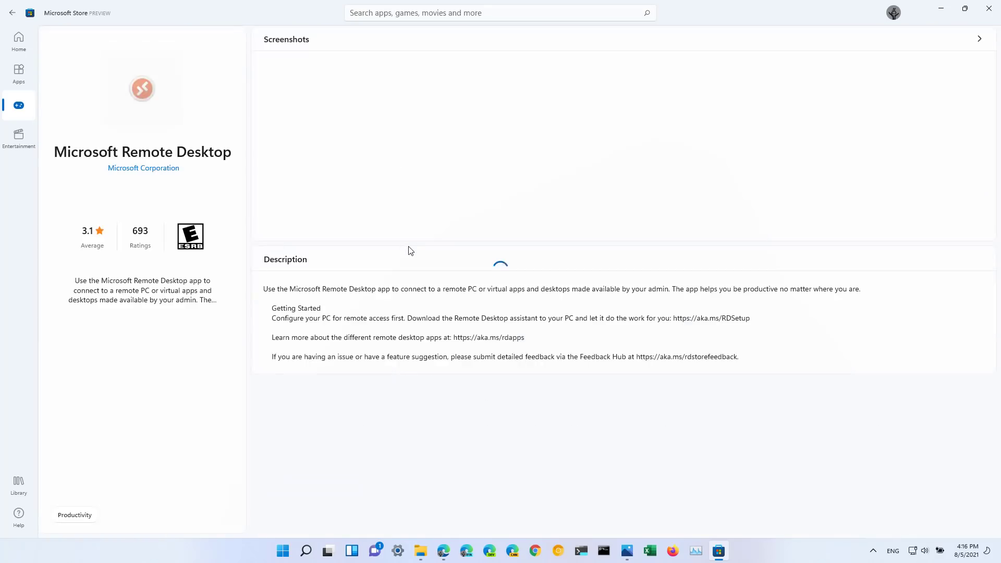
pyautogui.scroll(-4, 410, 250)
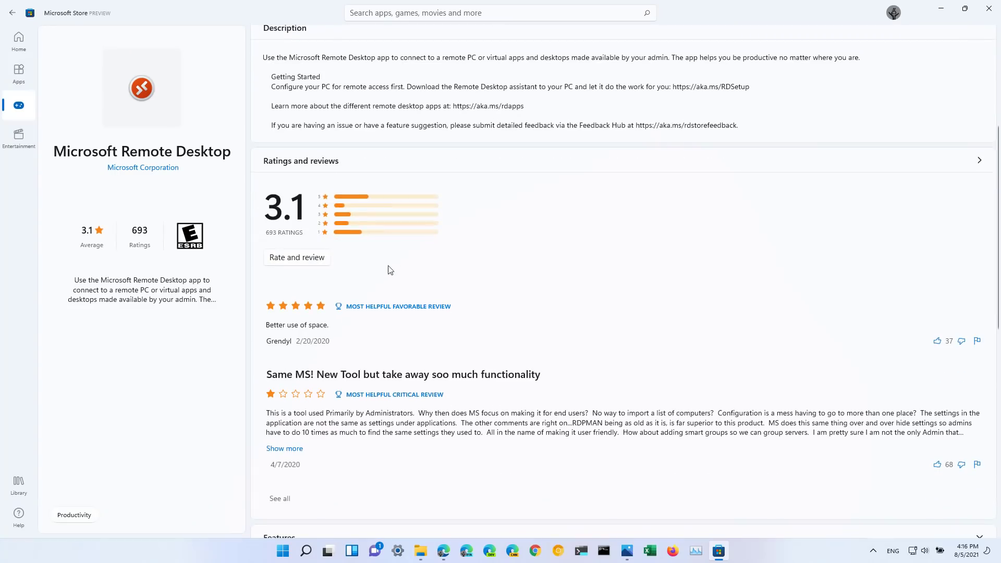
pyautogui.click(297, 258)
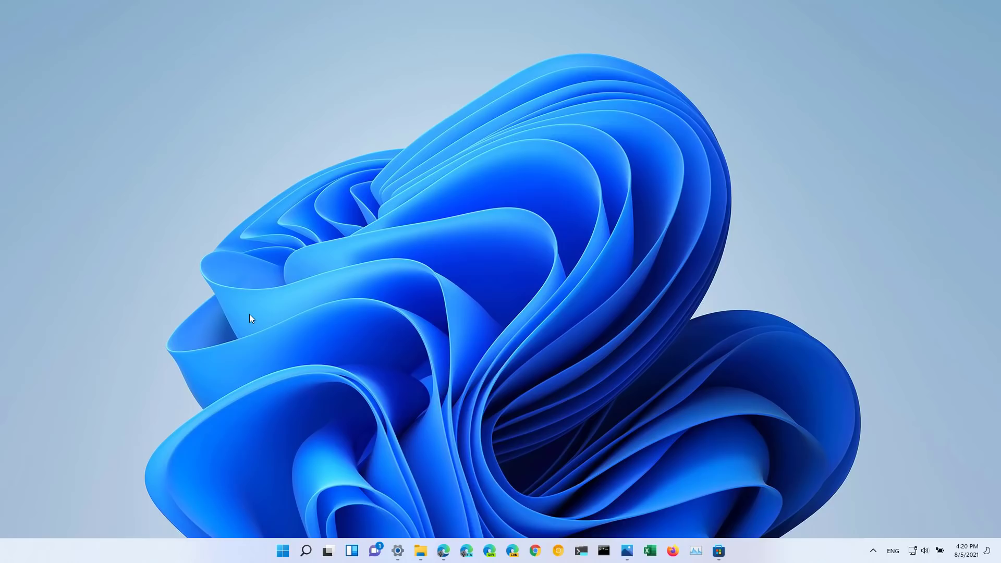
# Open Settings full-screen on the connected Ethernet network's details under Network & internet
pyautogui.click(397, 551)
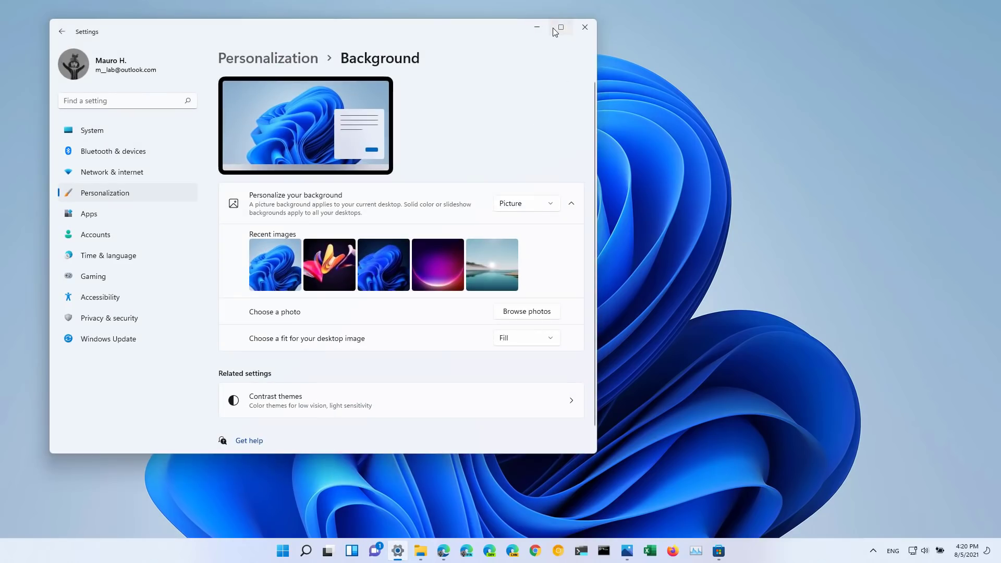
pyautogui.click(556, 30)
pyautogui.click(63, 157)
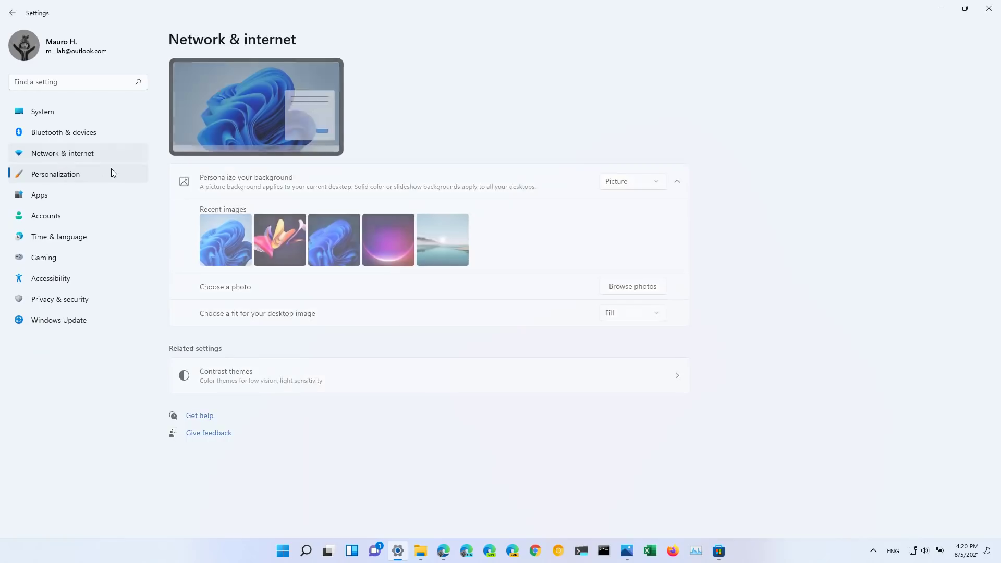
pyautogui.click(302, 139)
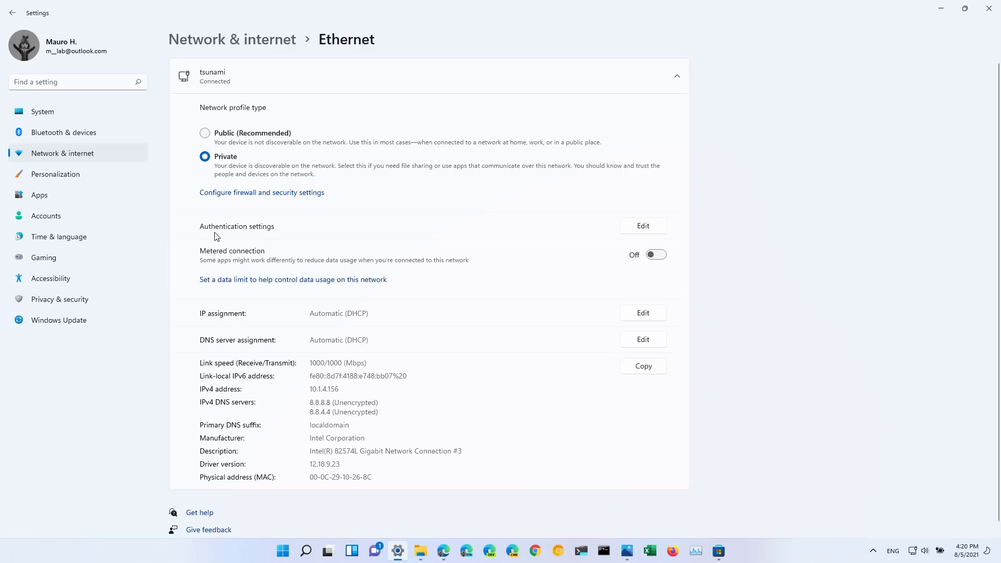
# Turn on IEEE 802.1X authentication in the Ethernet authentication settings and view its configuration
pyautogui.click(639, 228)
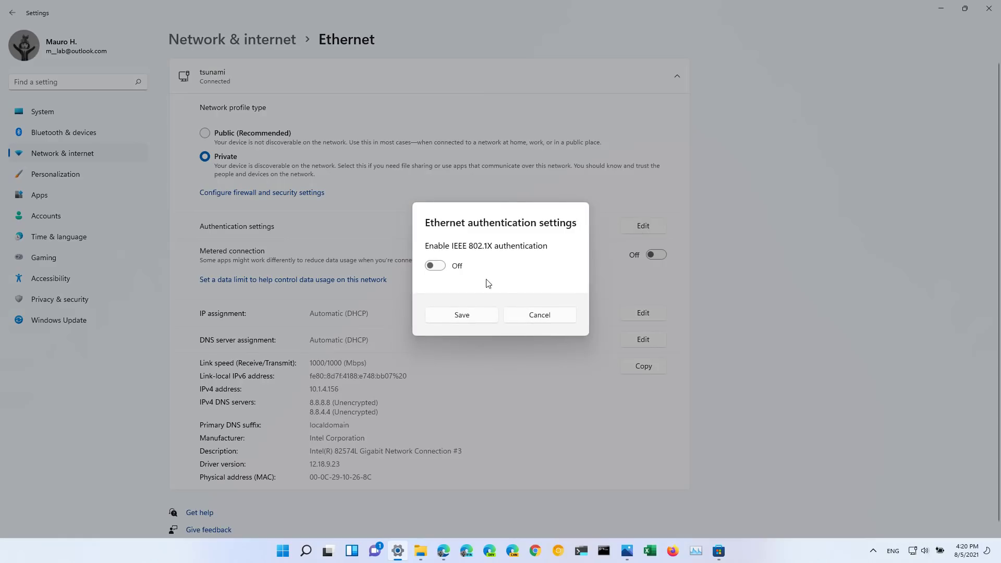
pyautogui.click(439, 266)
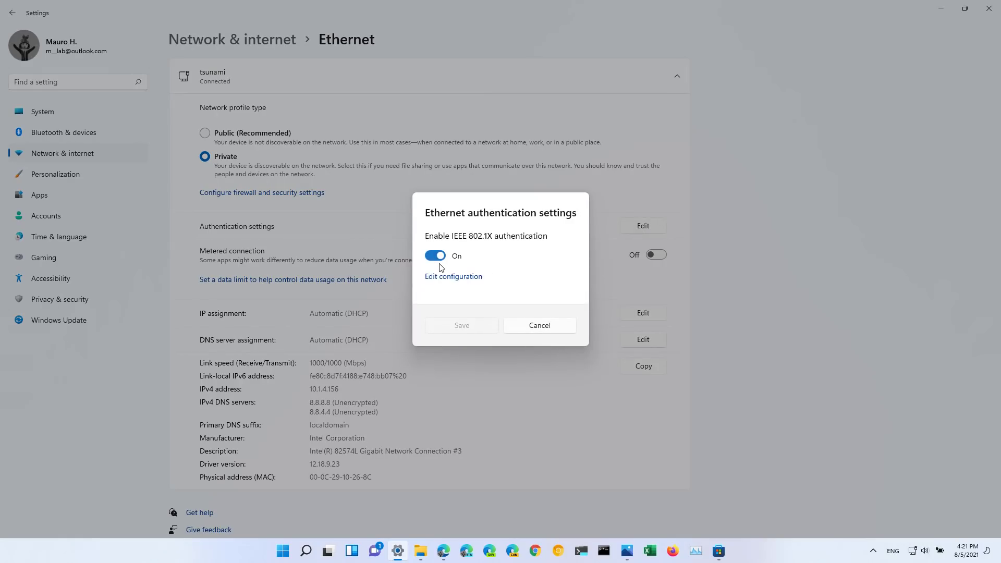
pyautogui.click(450, 276)
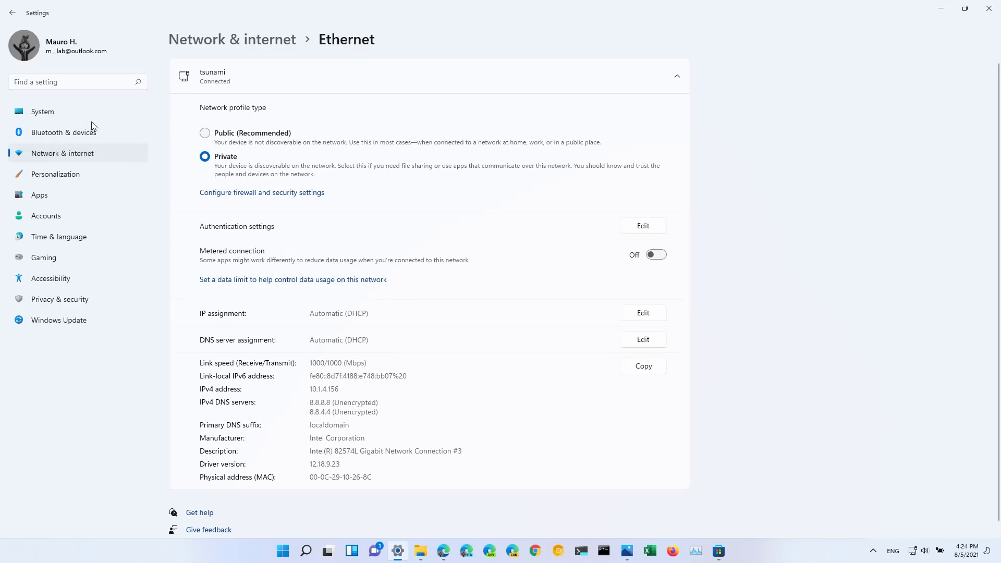
# Go to System > Storage > Cleanup recommendations for the system drive
pyautogui.click(59, 107)
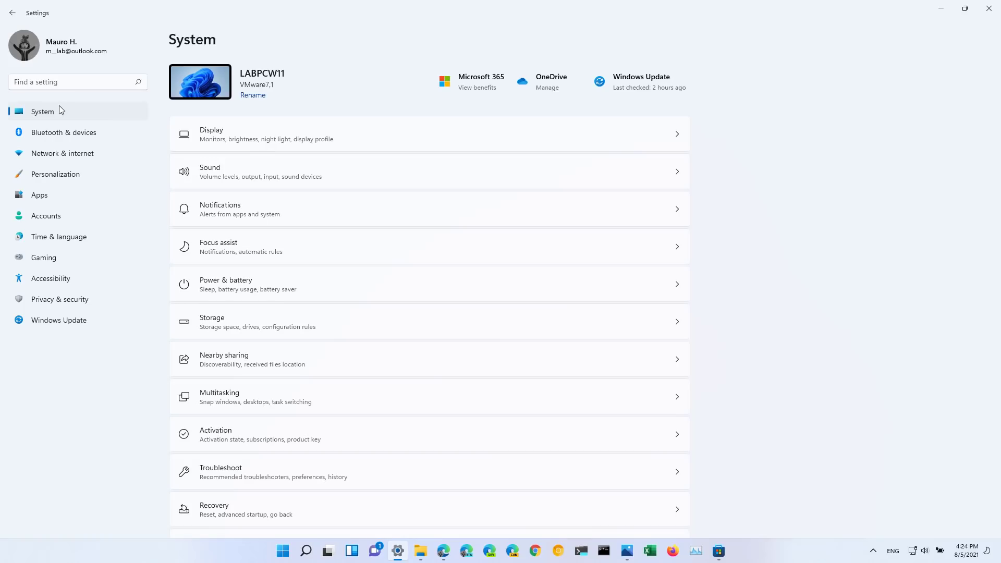
pyautogui.click(332, 316)
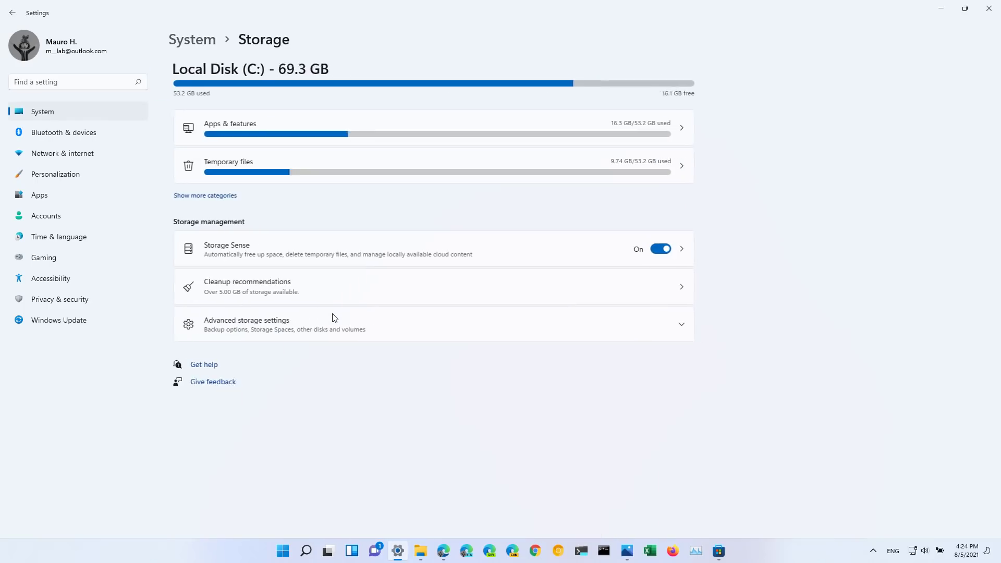
pyautogui.click(321, 294)
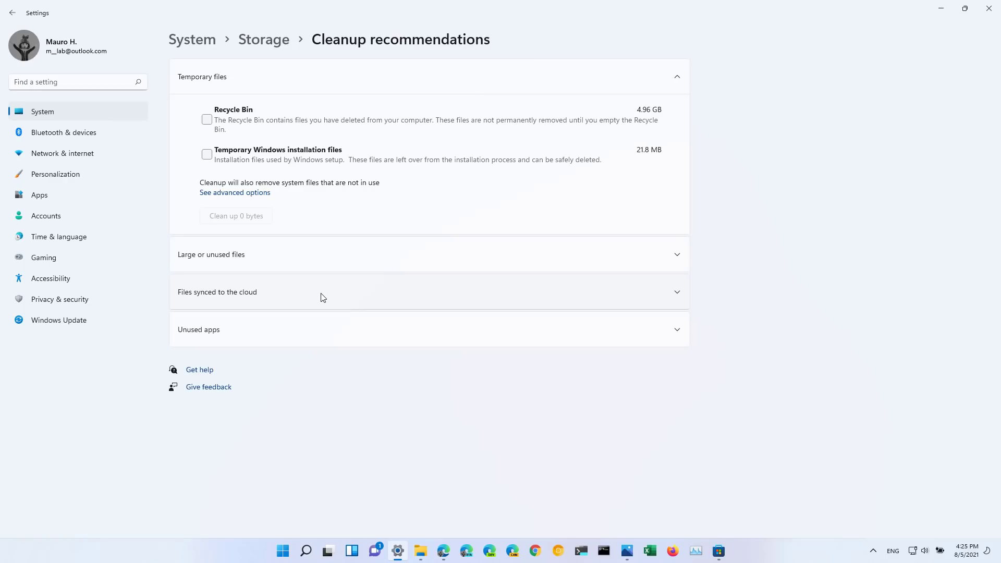
# Expand Unused apps and tick the Files app for cleanup
pyautogui.click(321, 330)
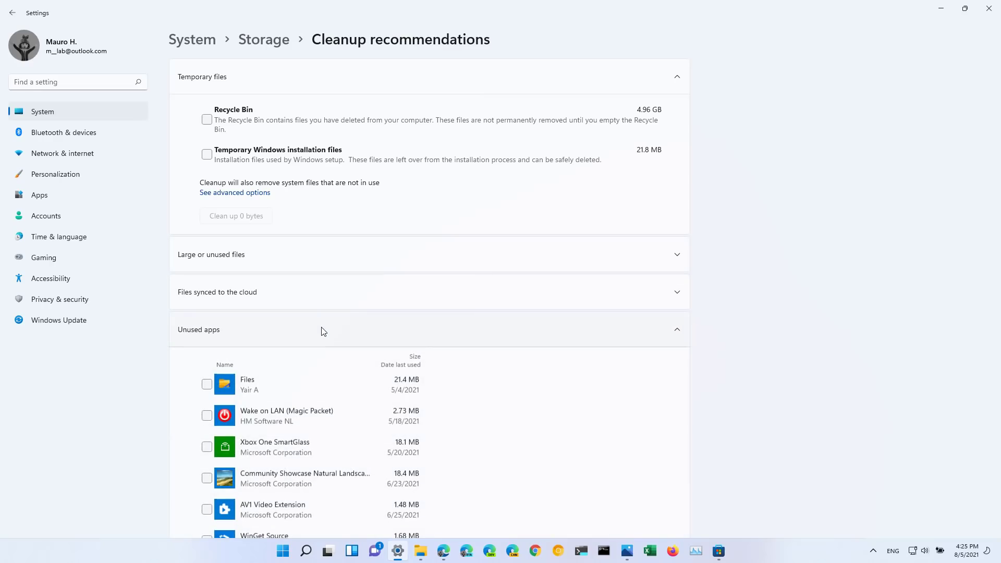
pyautogui.click(211, 383)
pyautogui.scroll(-2, 342, 375)
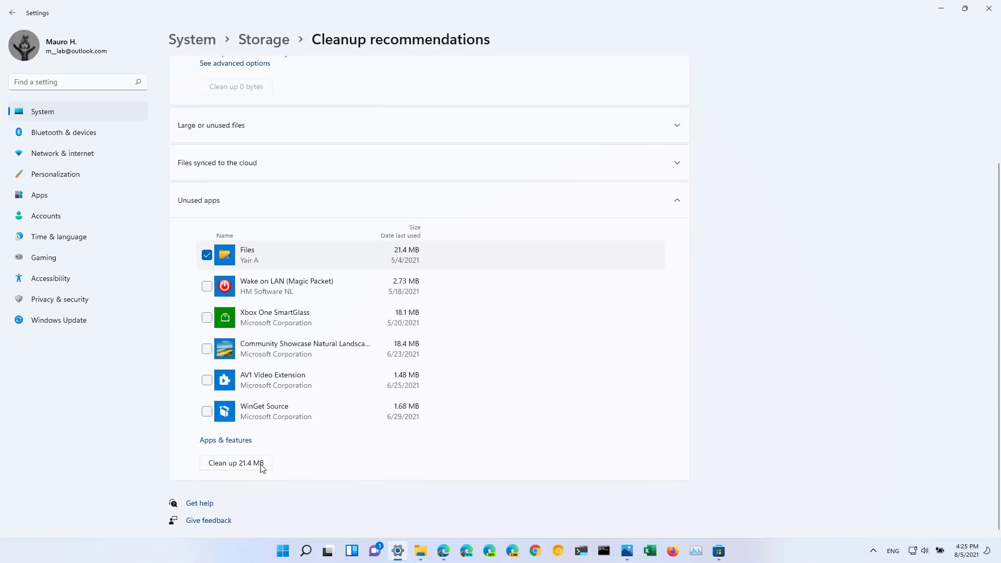
pyautogui.scroll(2, 328, 447)
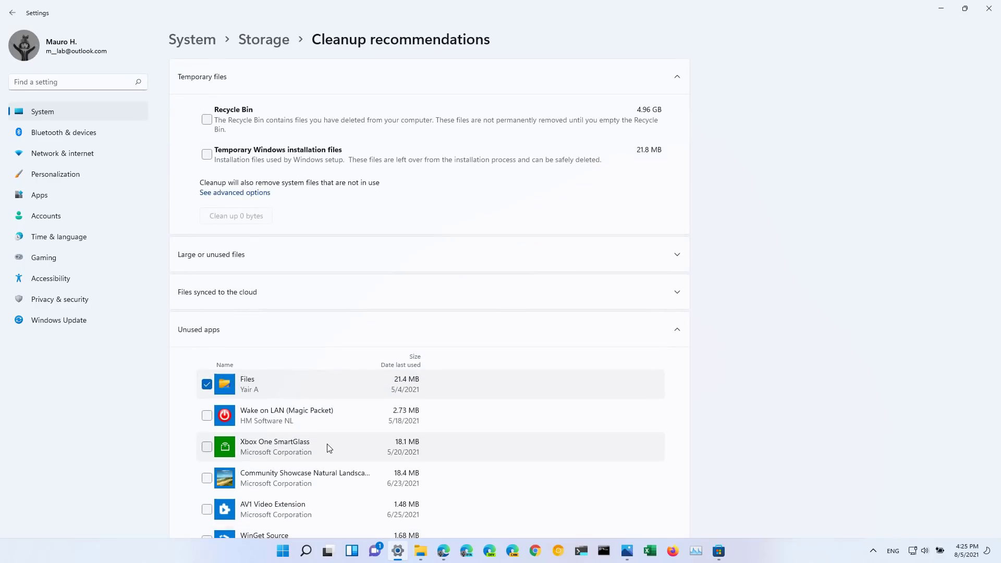
# Expand the cloud-synced and large-file sections, then tick Recycle Bin and temporary Windows installation files
pyautogui.click(336, 292)
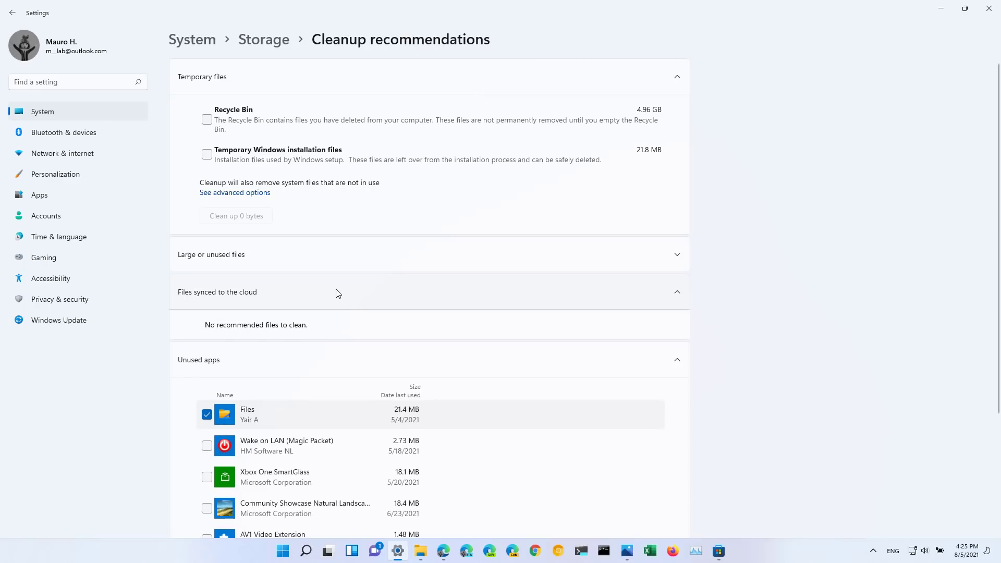
pyautogui.click(321, 262)
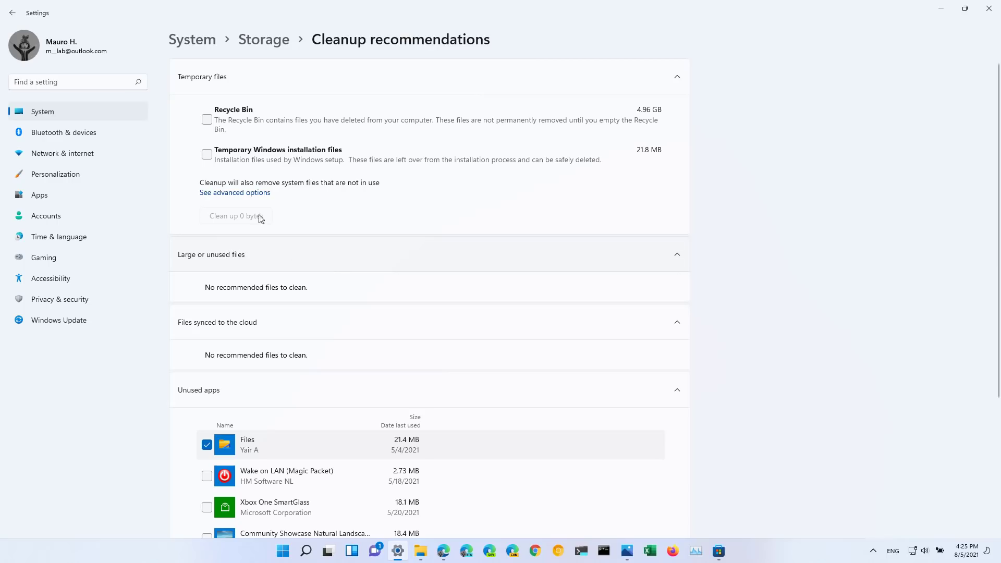
pyautogui.click(208, 123)
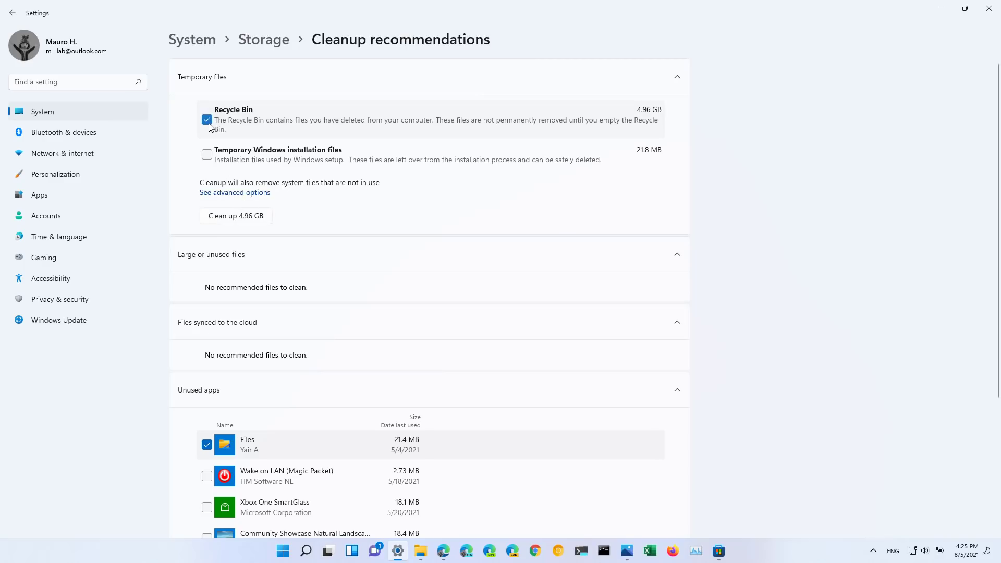
pyautogui.click(209, 156)
pyautogui.scroll(-2, 446, 183)
pyautogui.scroll(-2, 446, 183)
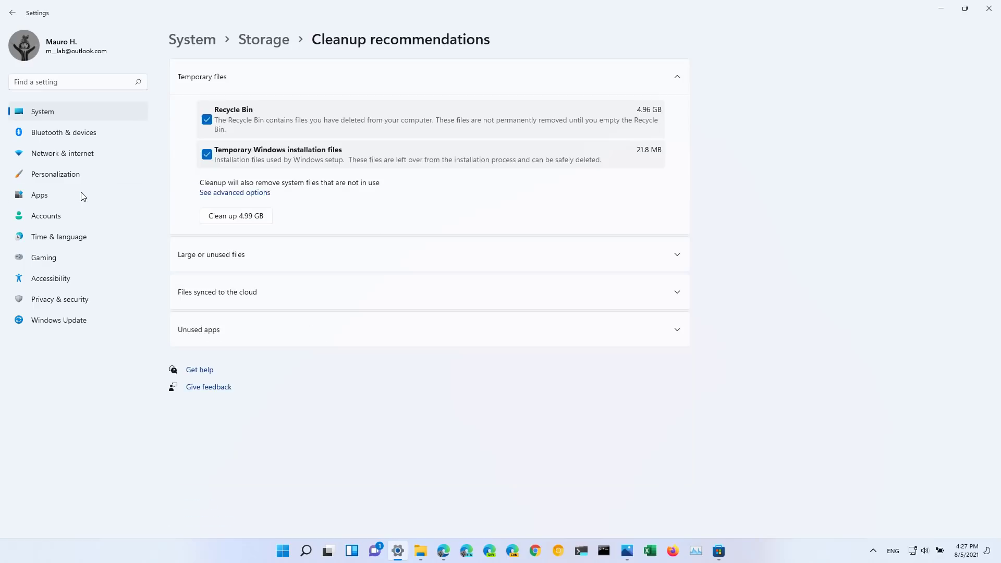
# Under Apps > Apps & features > More settings, toggle Archive apps off and back on
pyautogui.click(80, 193)
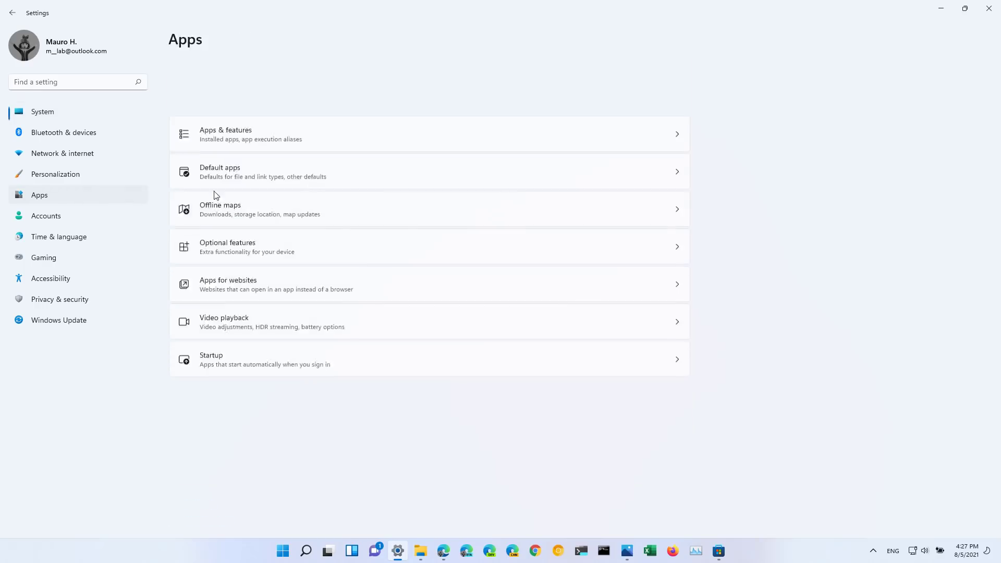
pyautogui.click(246, 84)
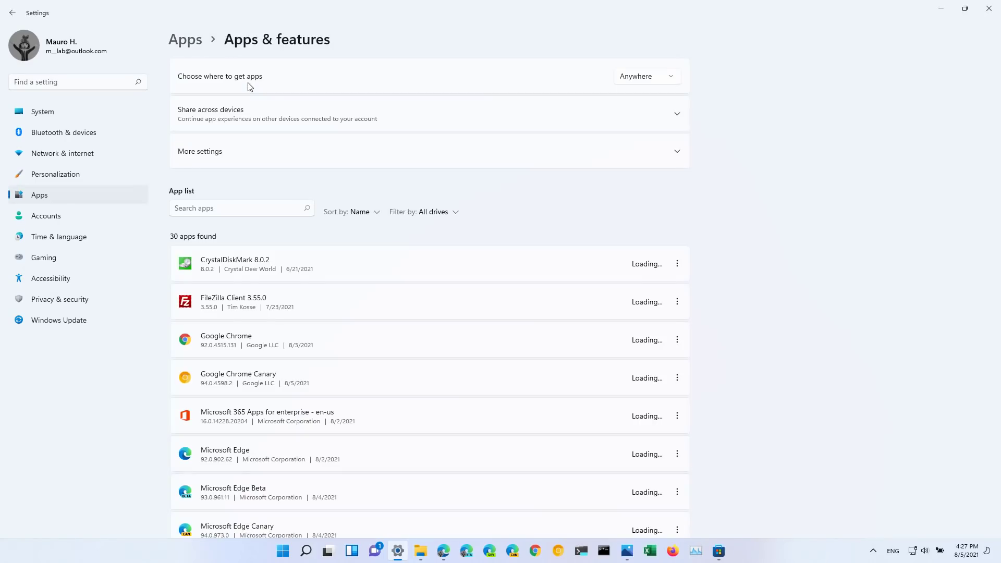
pyautogui.click(235, 162)
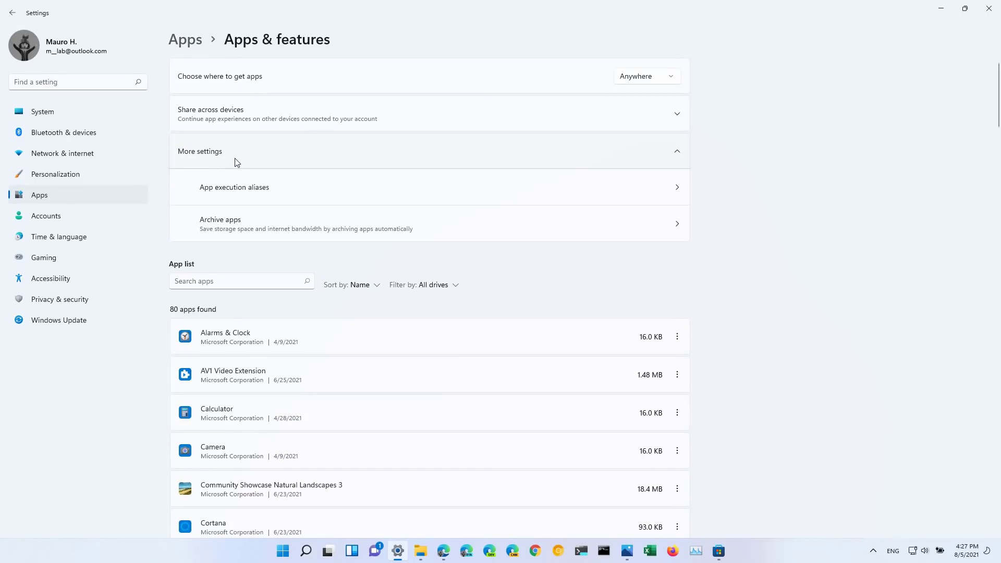
pyautogui.click(210, 230)
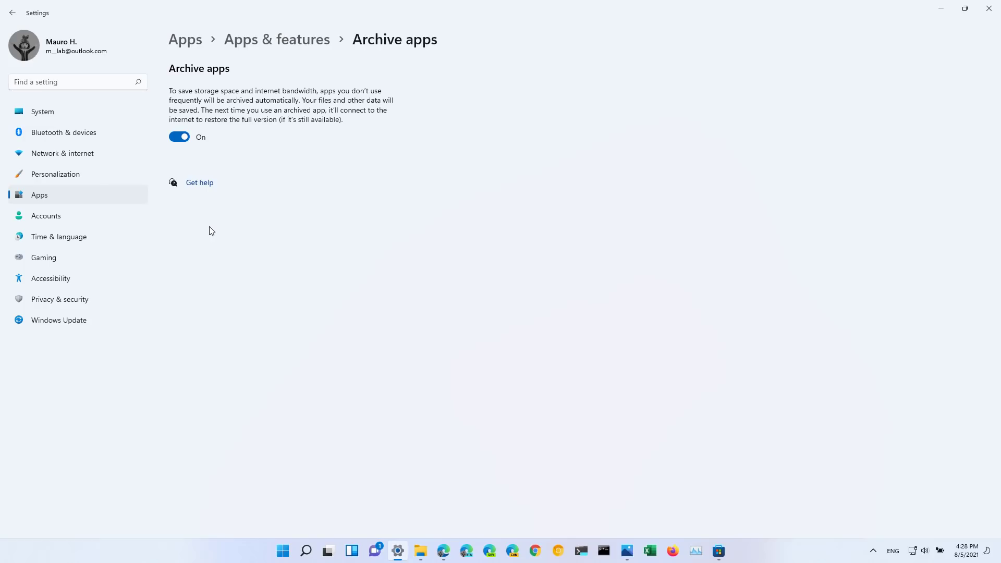
pyautogui.click(186, 143)
pyautogui.click(186, 143)
pyautogui.press('super+d')
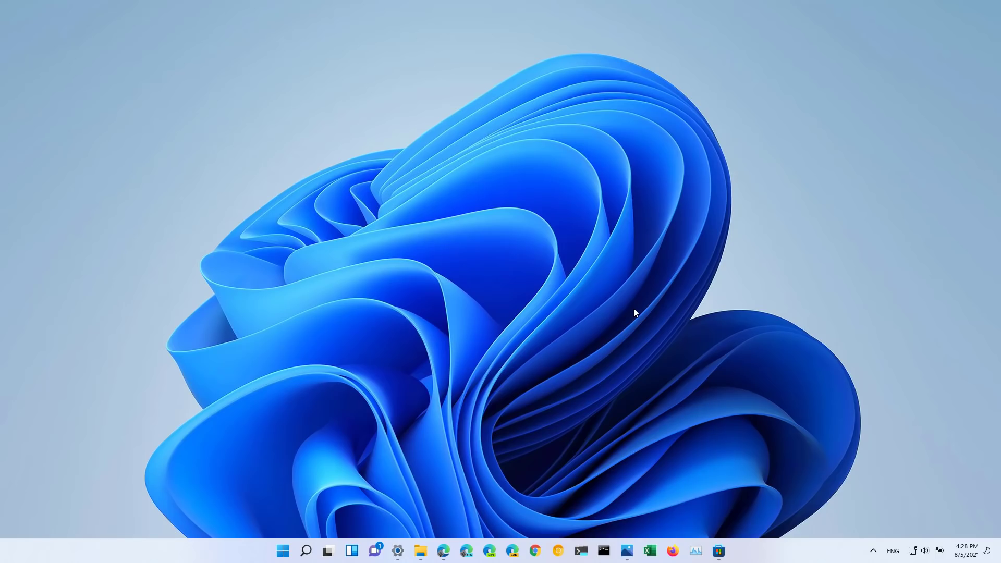